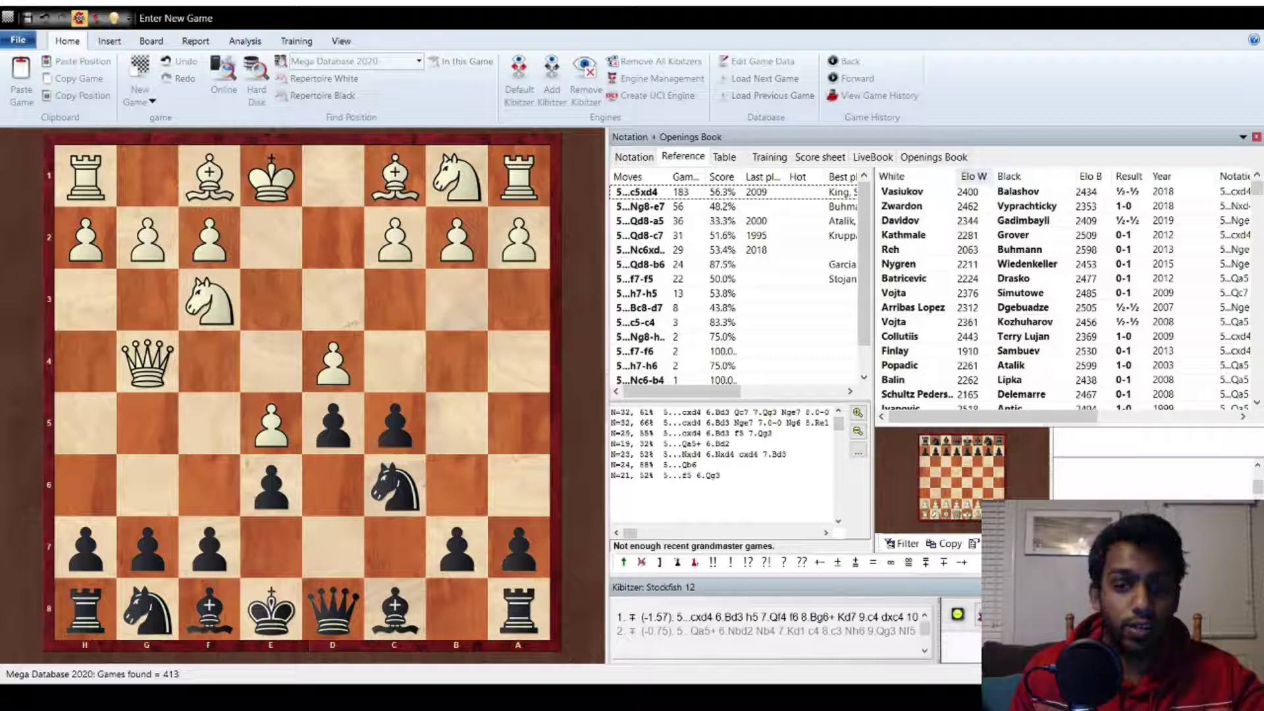
- Sort the reference games by White's and then Black's rating, preview the top game, and examine the candidate fifth moves for Black
click(974, 177)
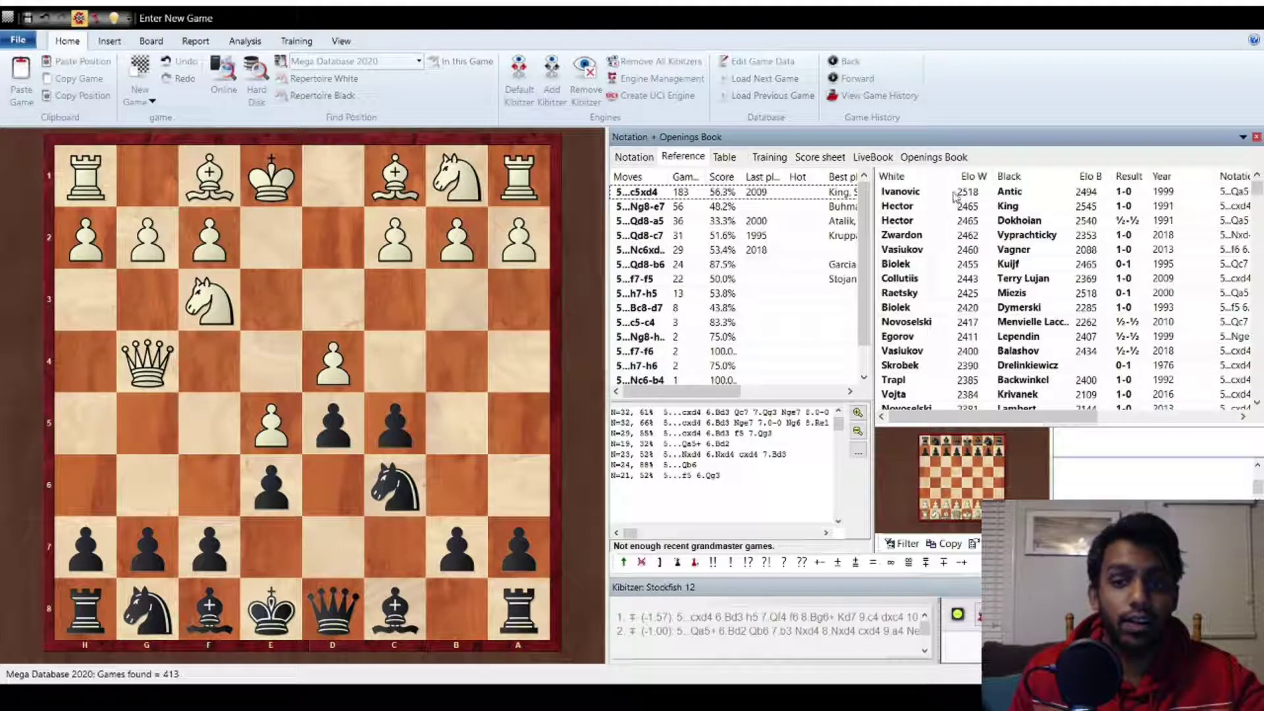
click(1091, 177)
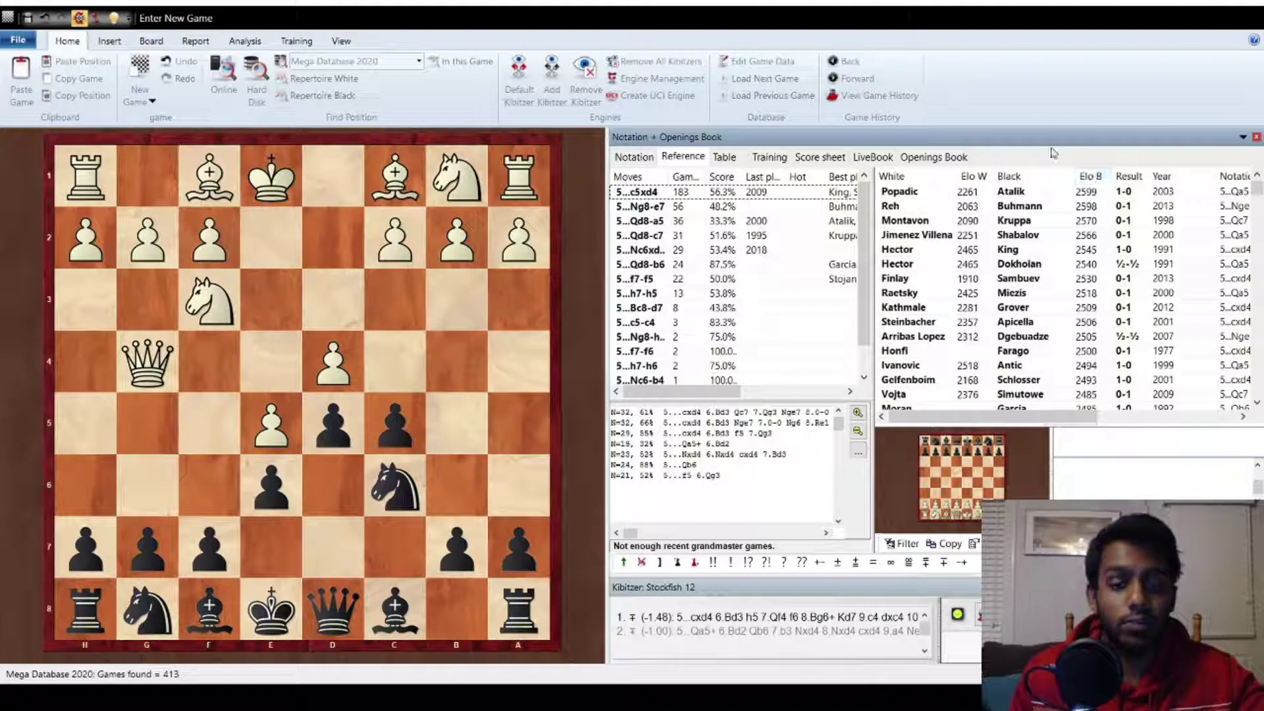
click(916, 191)
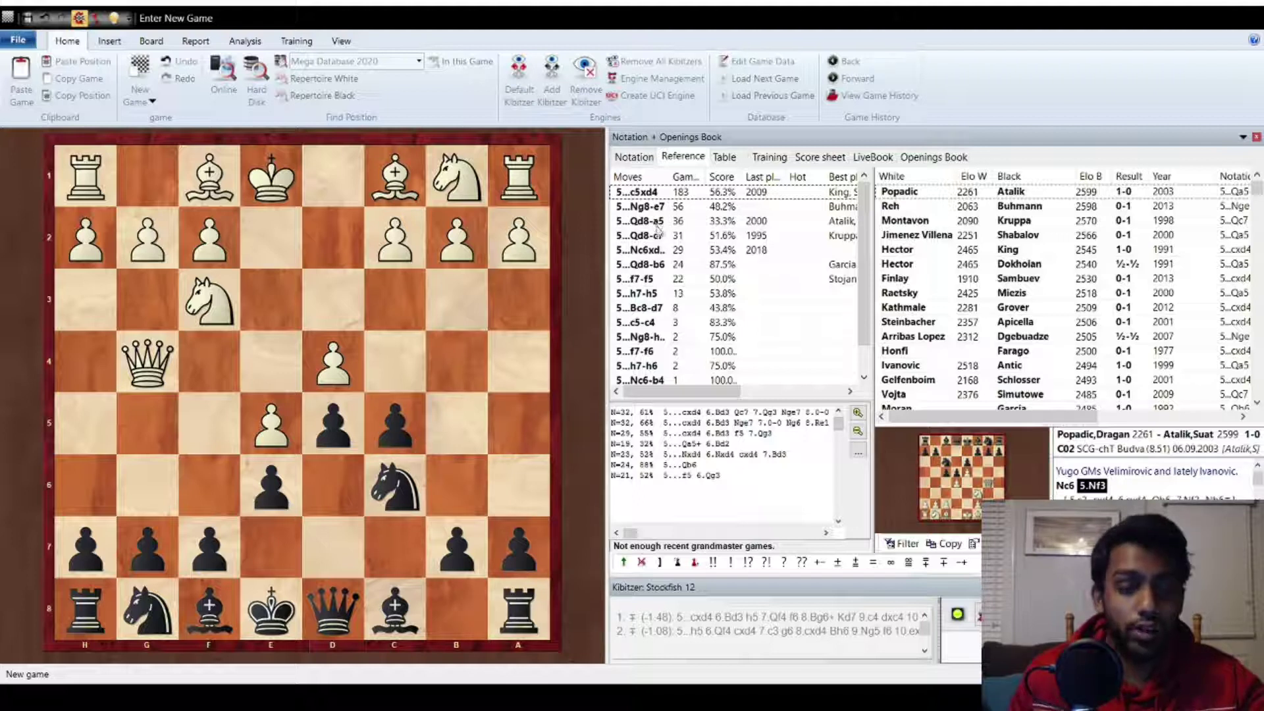
scroll(868, 295, down, 1)
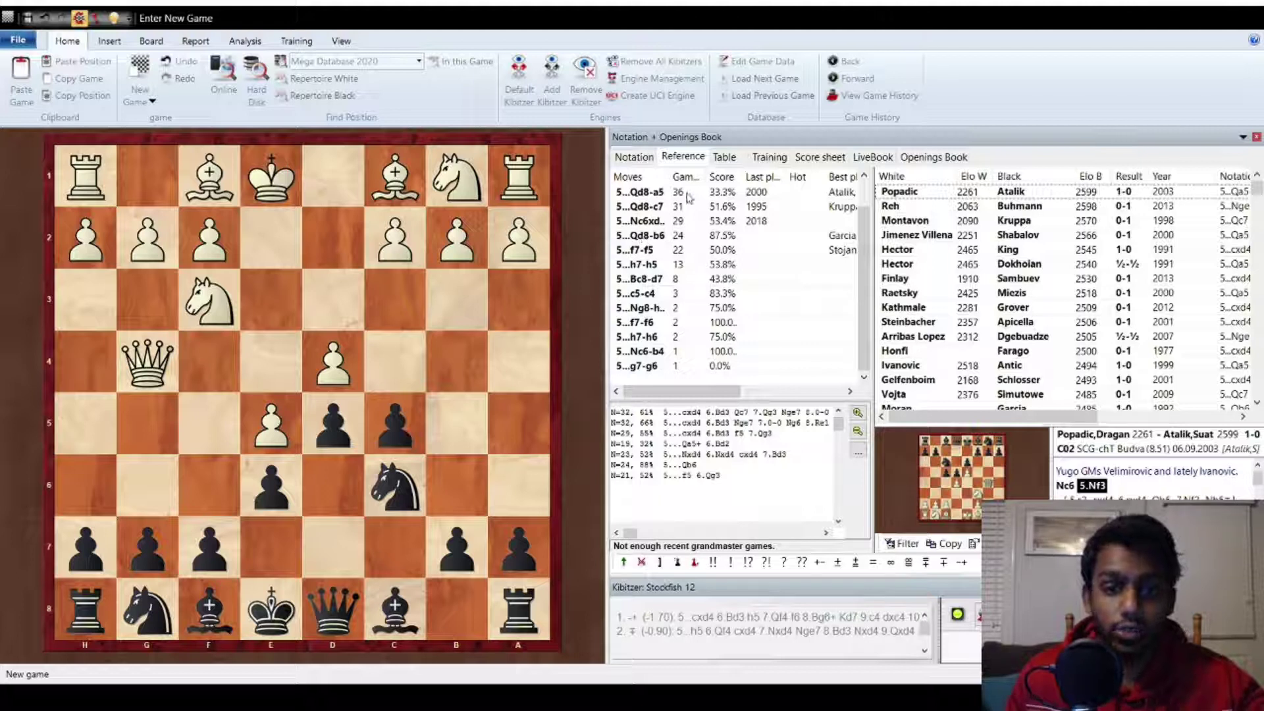
- Enter the line 5...Qa5+ 6.Bd2 Qb6 7.b3 on the board
drag(354, 619, 517, 417)
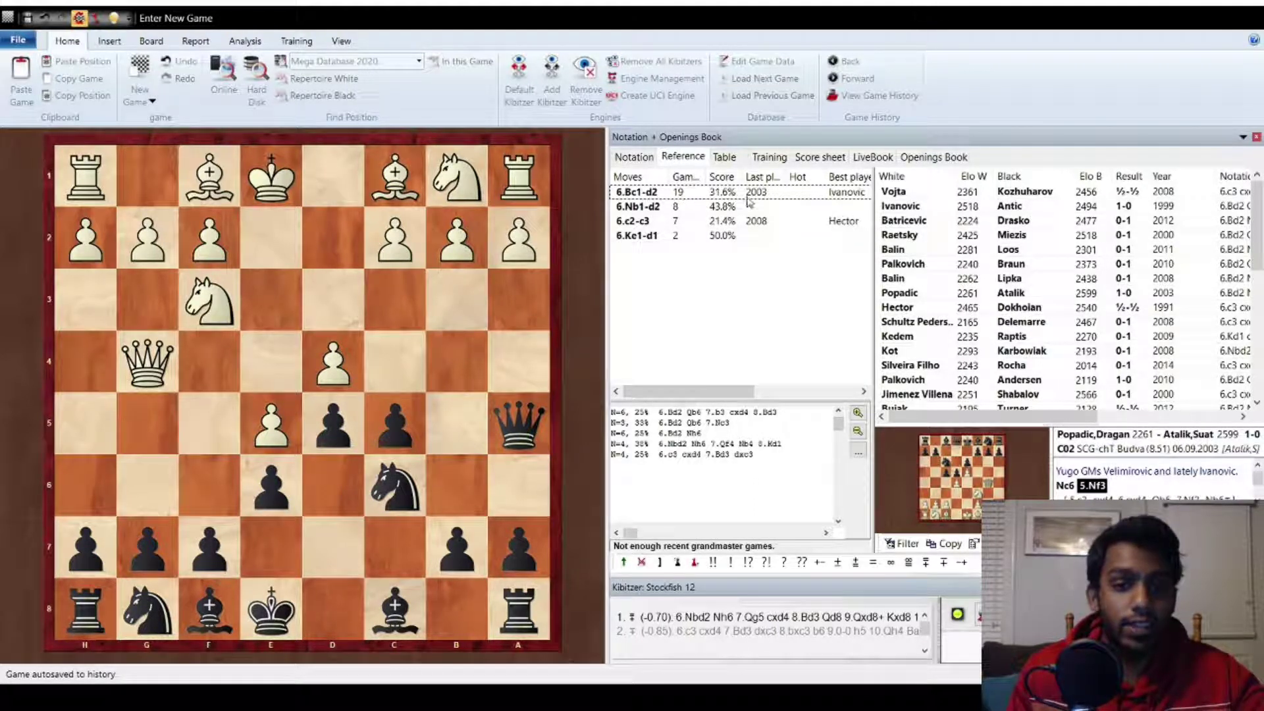
drag(408, 186, 339, 243)
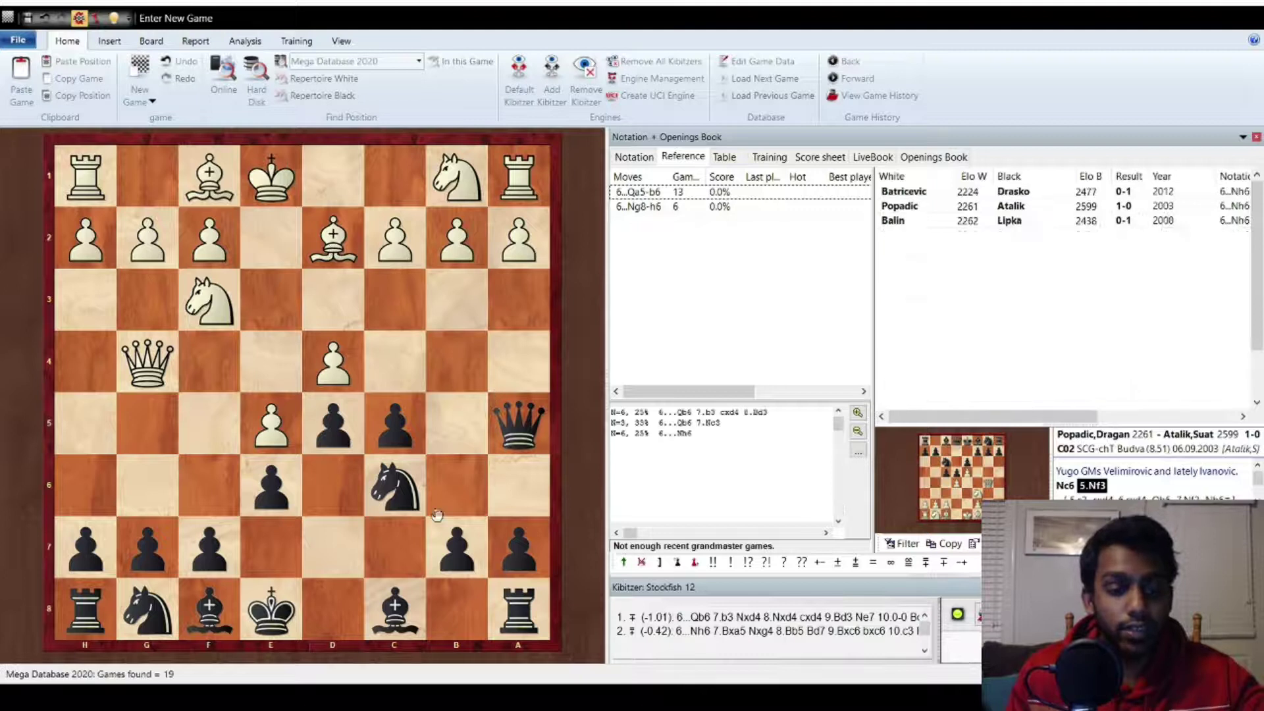
drag(519, 432, 455, 483)
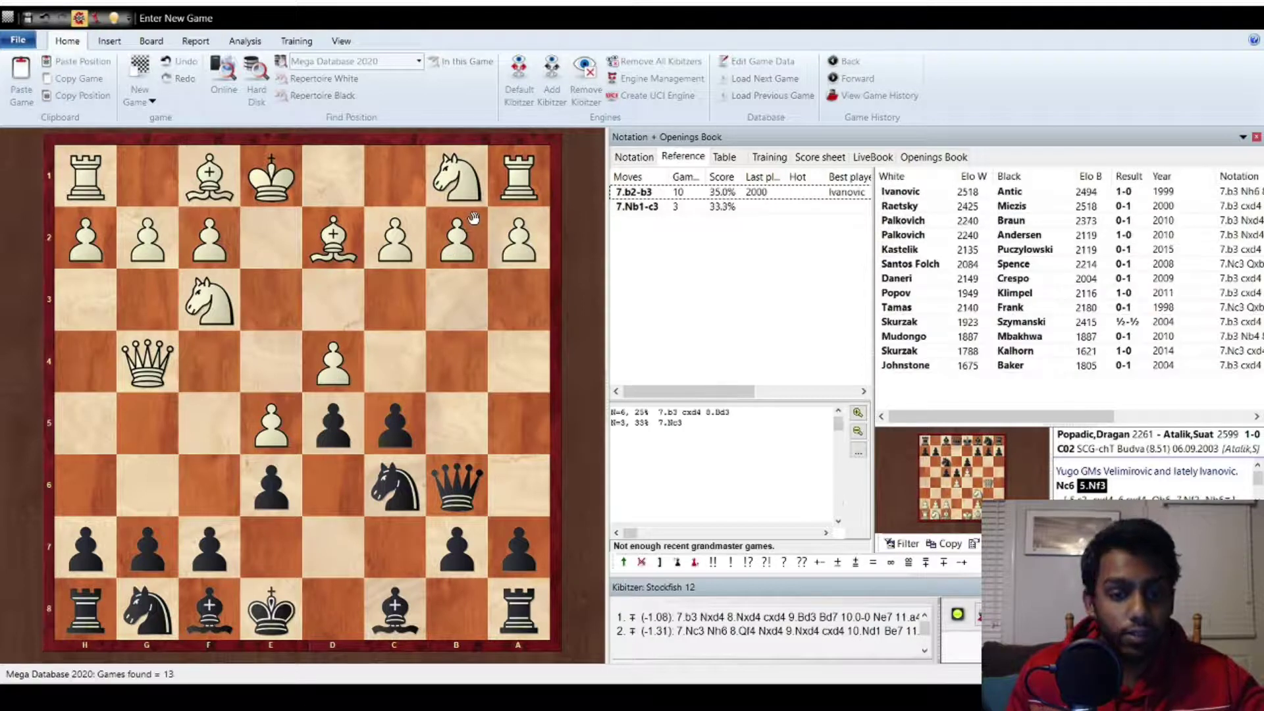
drag(459, 242, 466, 296)
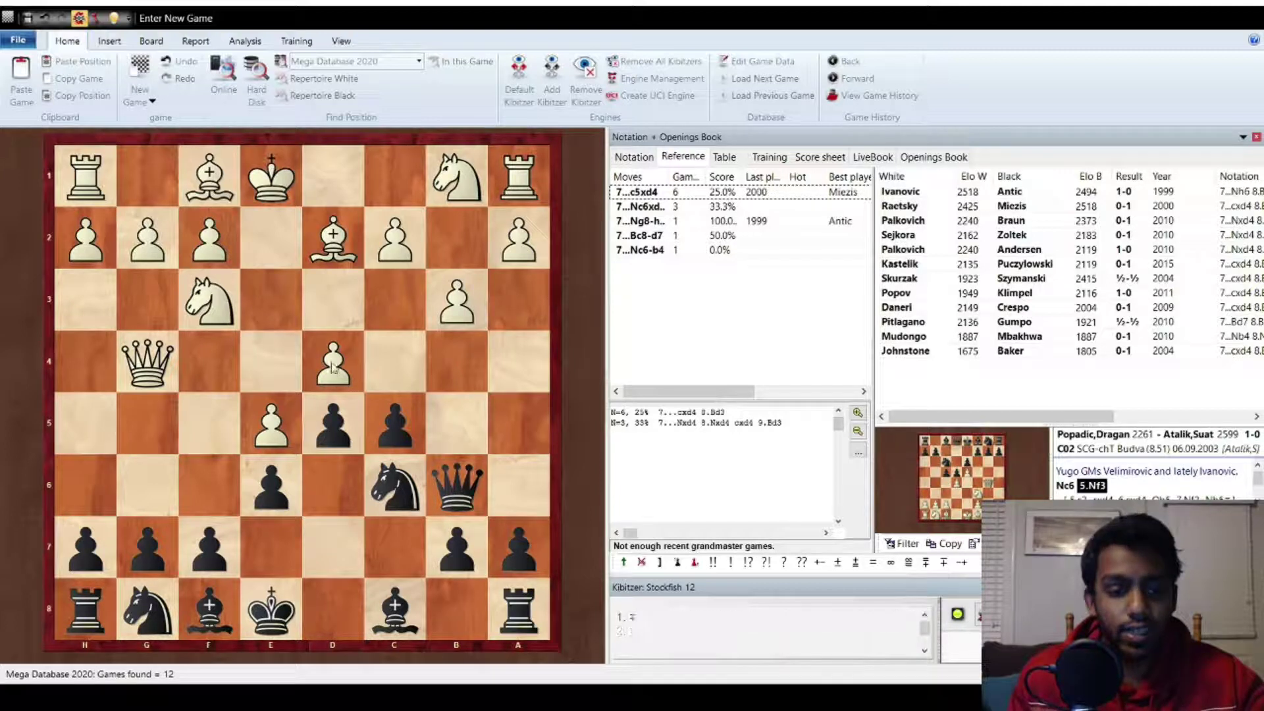
- Add both 7...Nxd4 and 7...cxd4 as replies to 7.b3, and continue the knight capture with 8.Nxd4 cxd4
drag(410, 486, 328, 376)
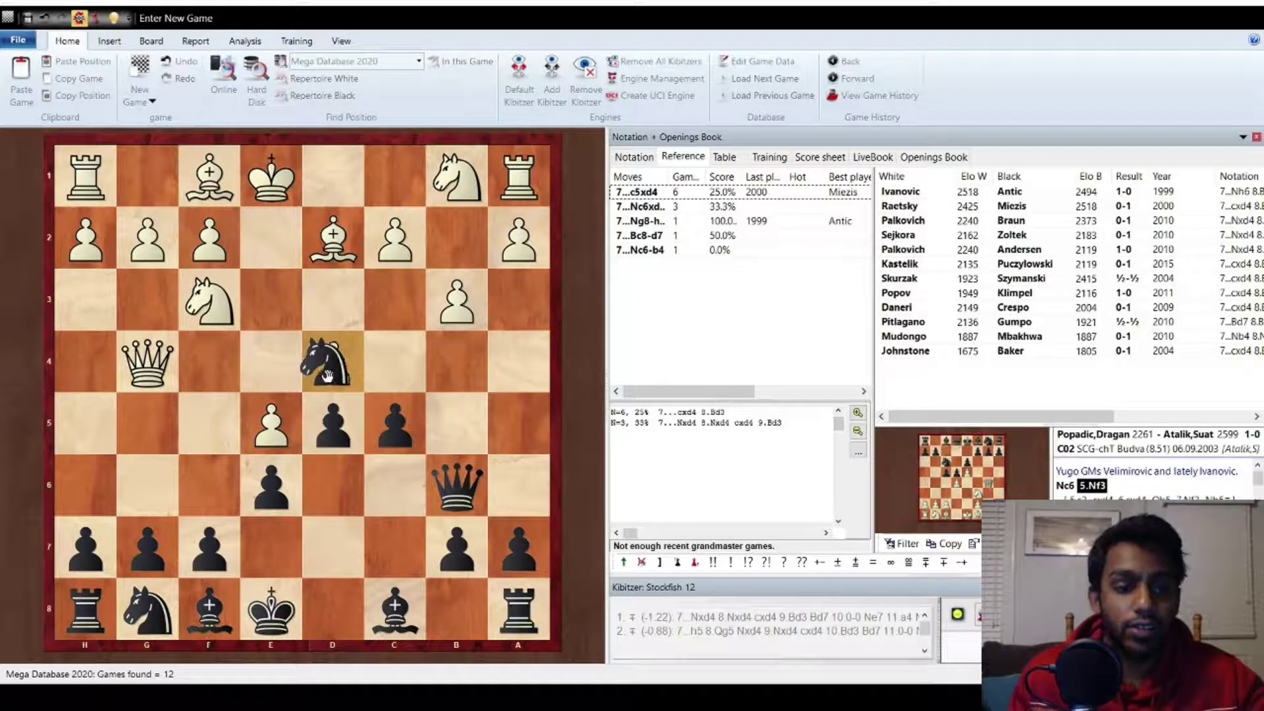
key(Left)
drag(395, 425, 312, 340)
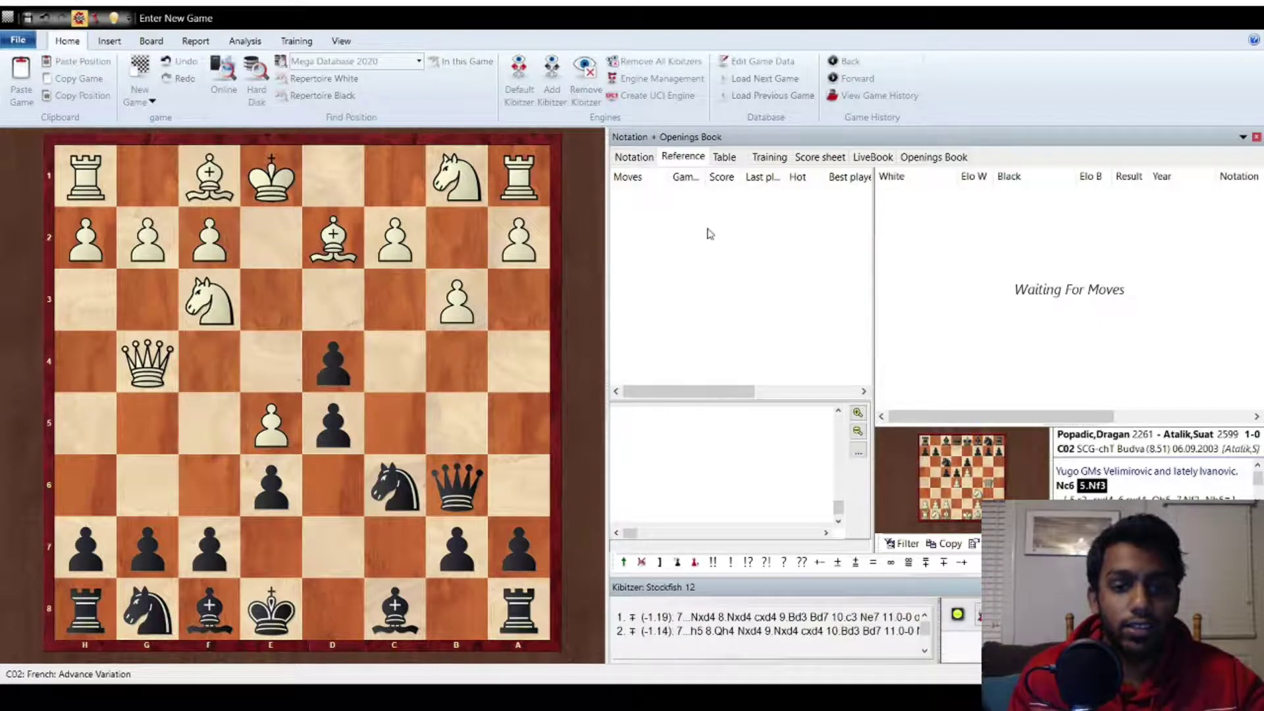
drag(209, 302, 177, 427)
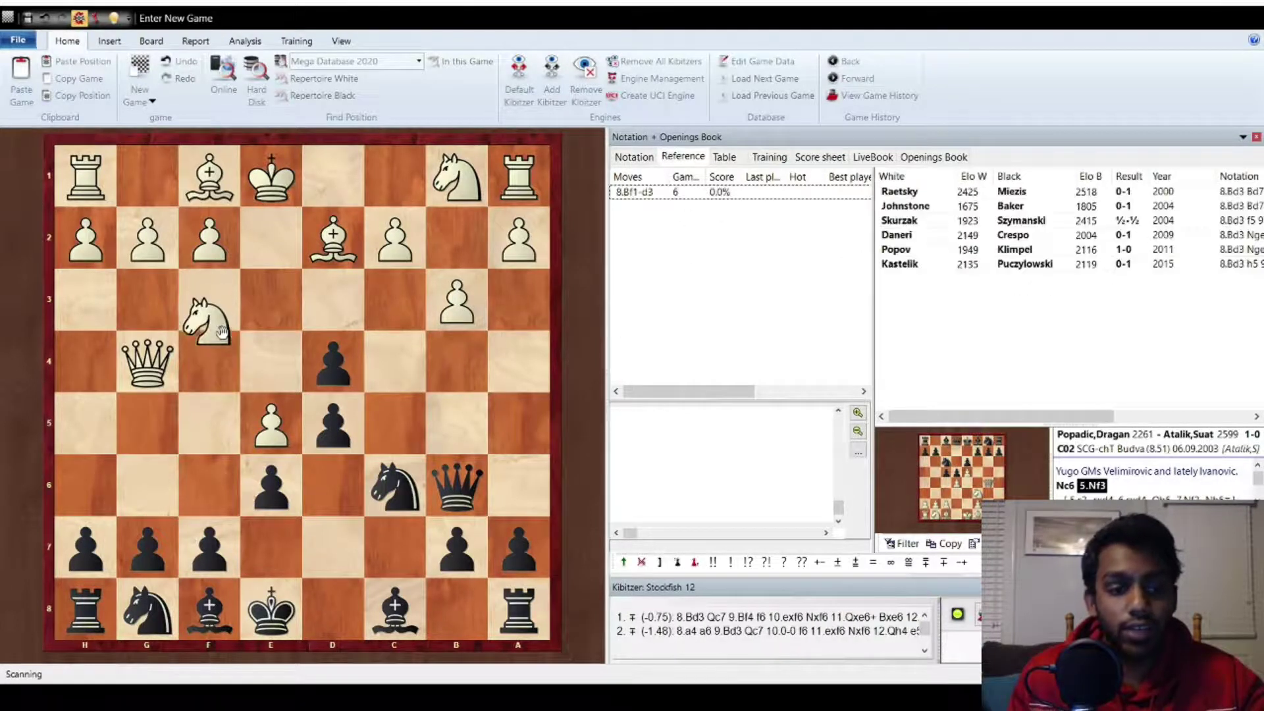
key(Left)
drag(395, 487, 319, 360)
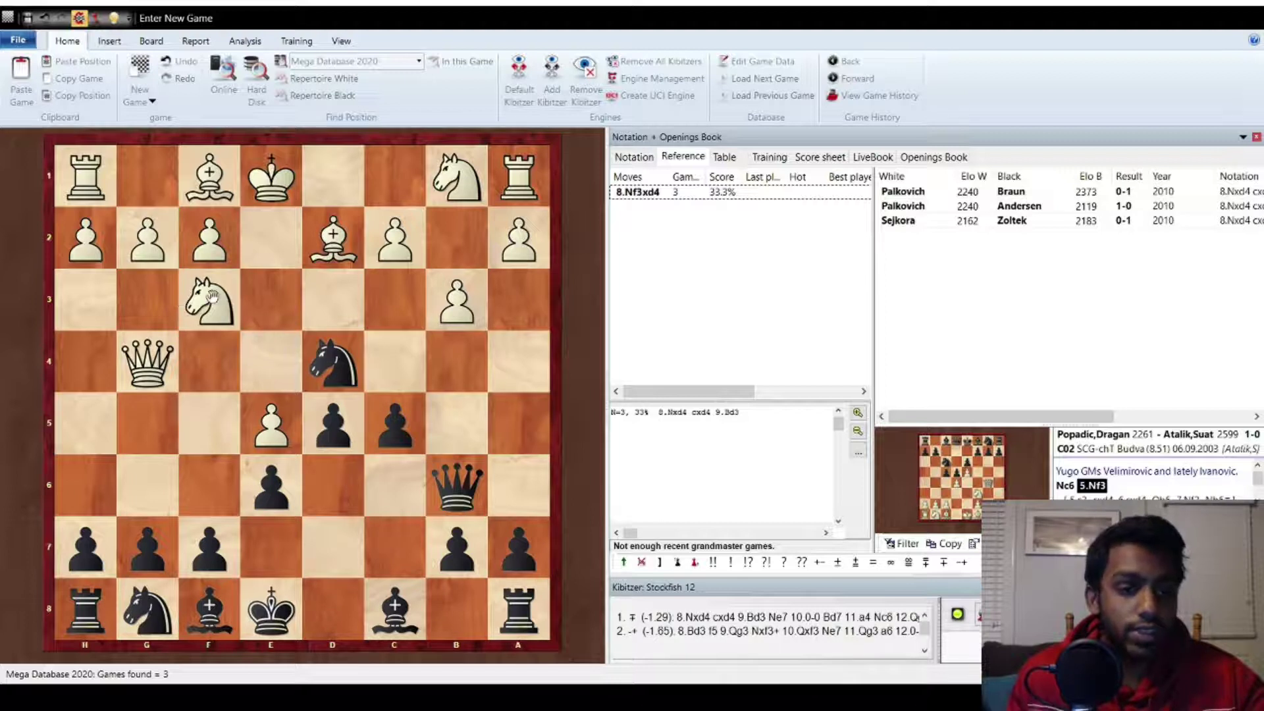
drag(214, 296, 327, 355)
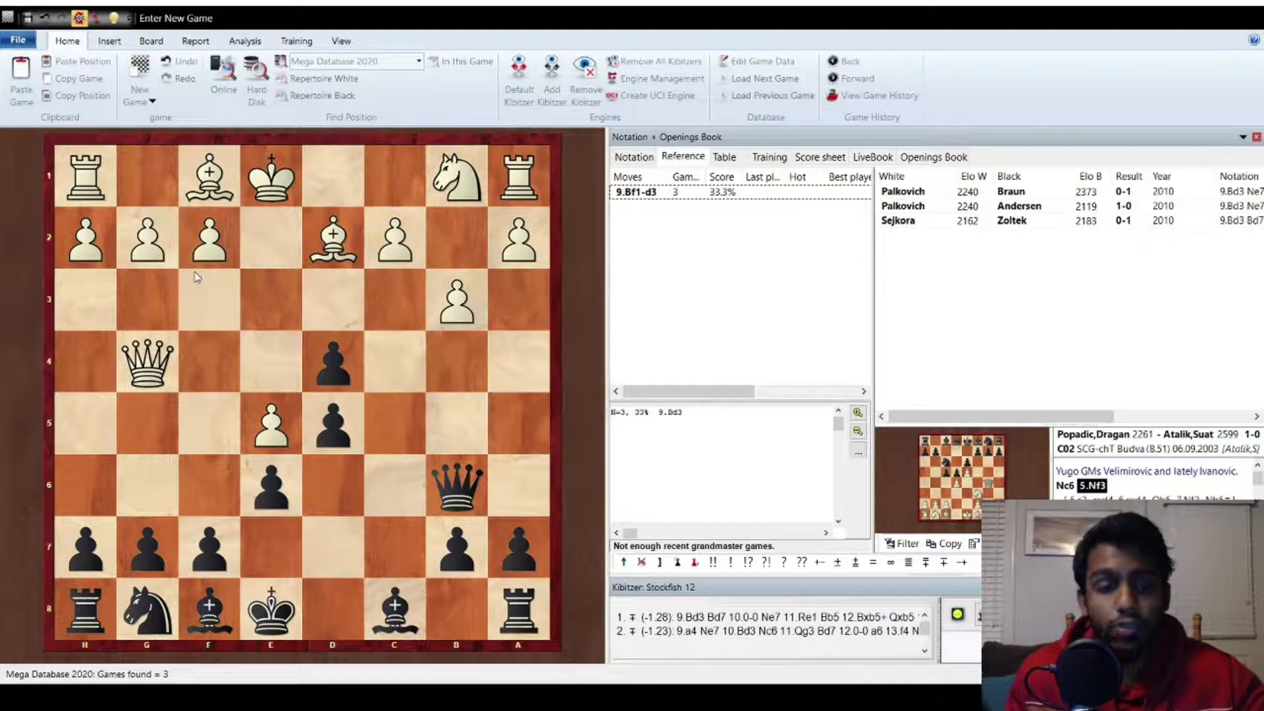
- Return to the position after 5...Qa5+ and enter the variation 6.Nbd2 Nb4 7.Bd3 c4
key(Left)
key(Left)
key(Left)
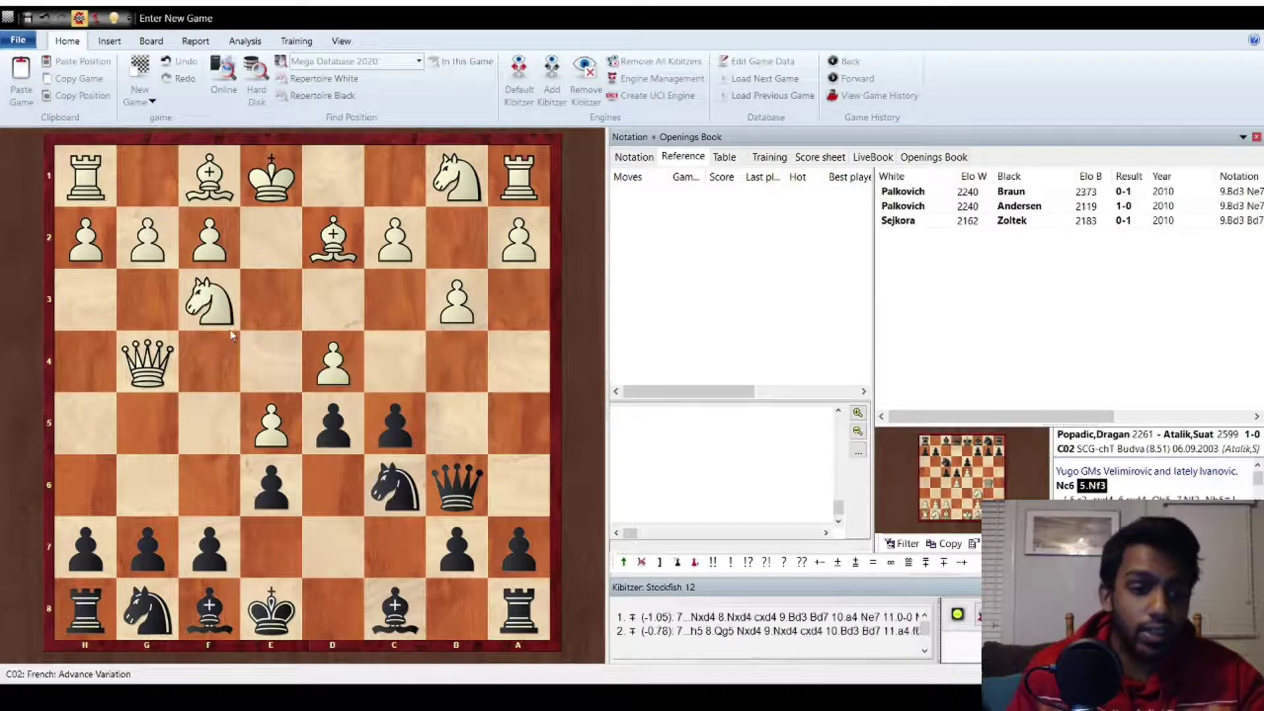
key(Left)
key(Left)
key(Left)
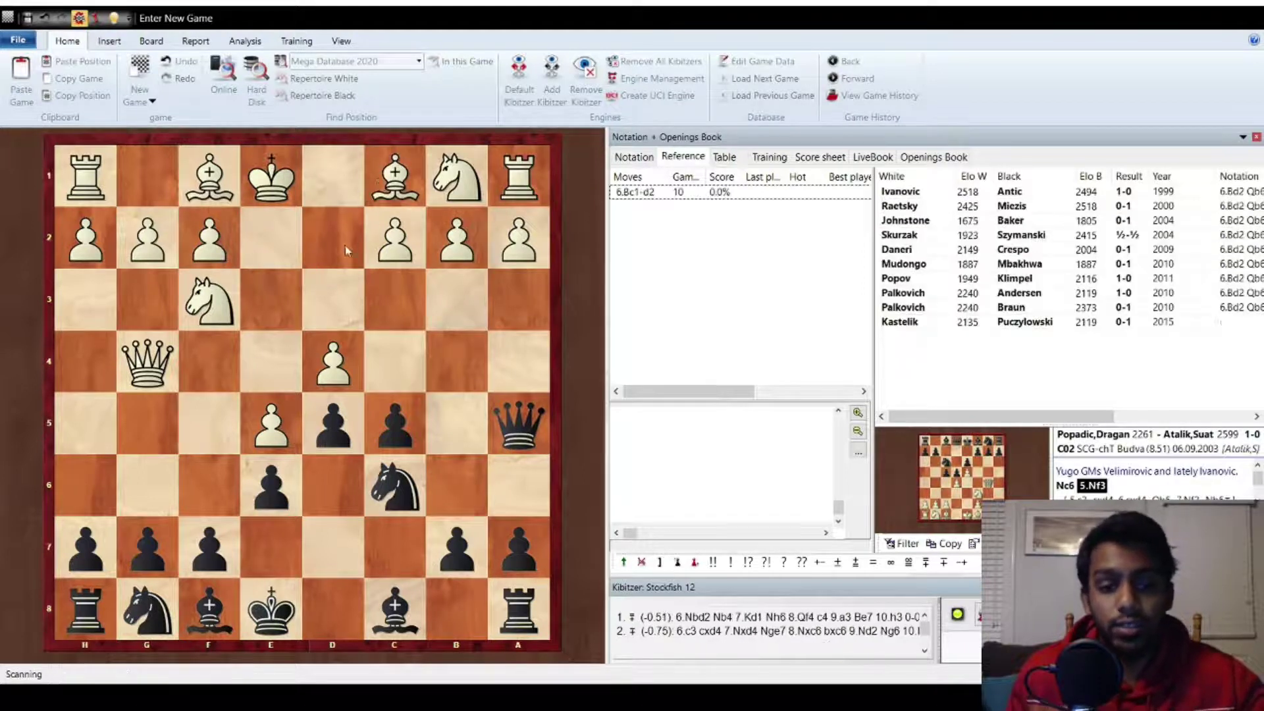
drag(448, 179, 348, 267)
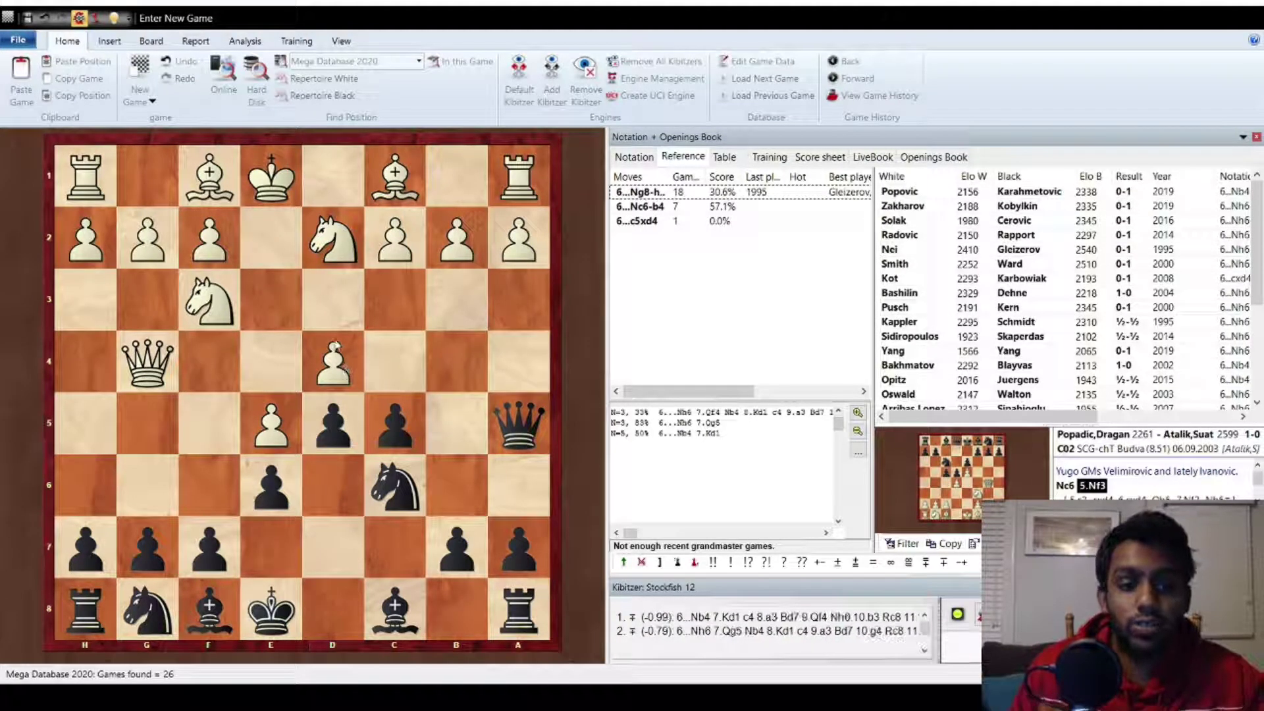
drag(393, 484, 446, 366)
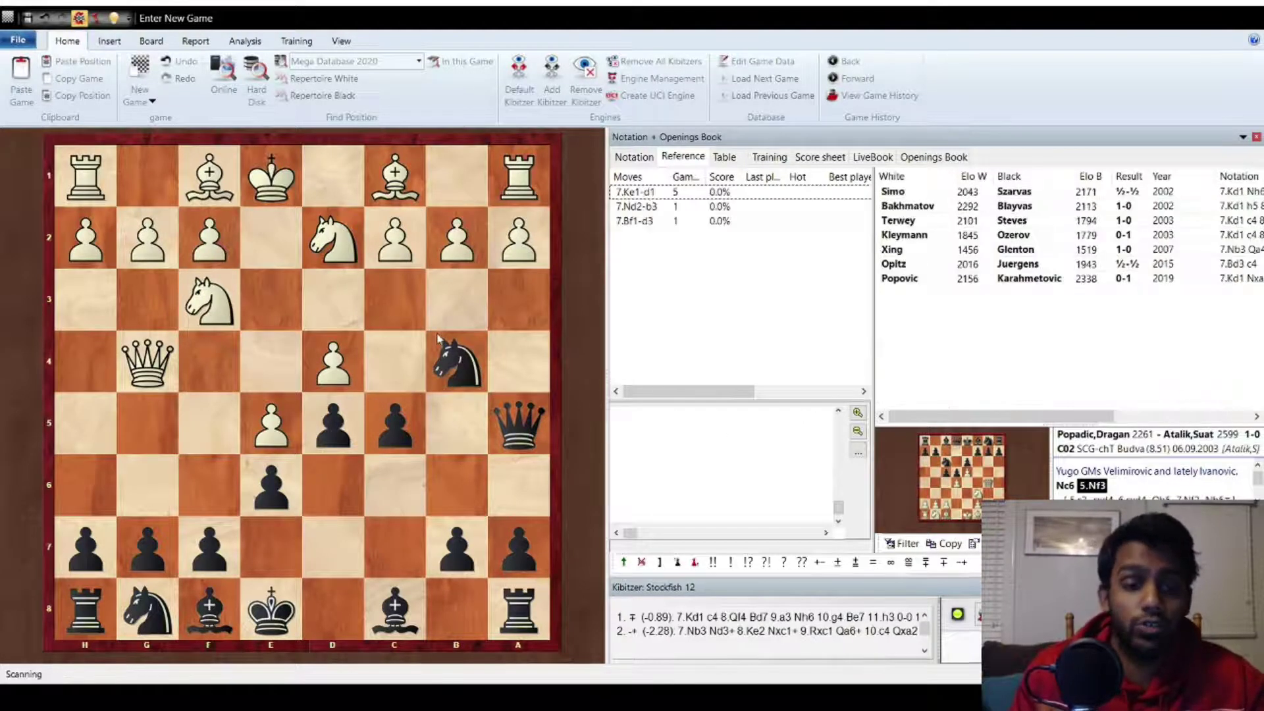
drag(212, 189, 349, 300)
drag(394, 425, 394, 363)
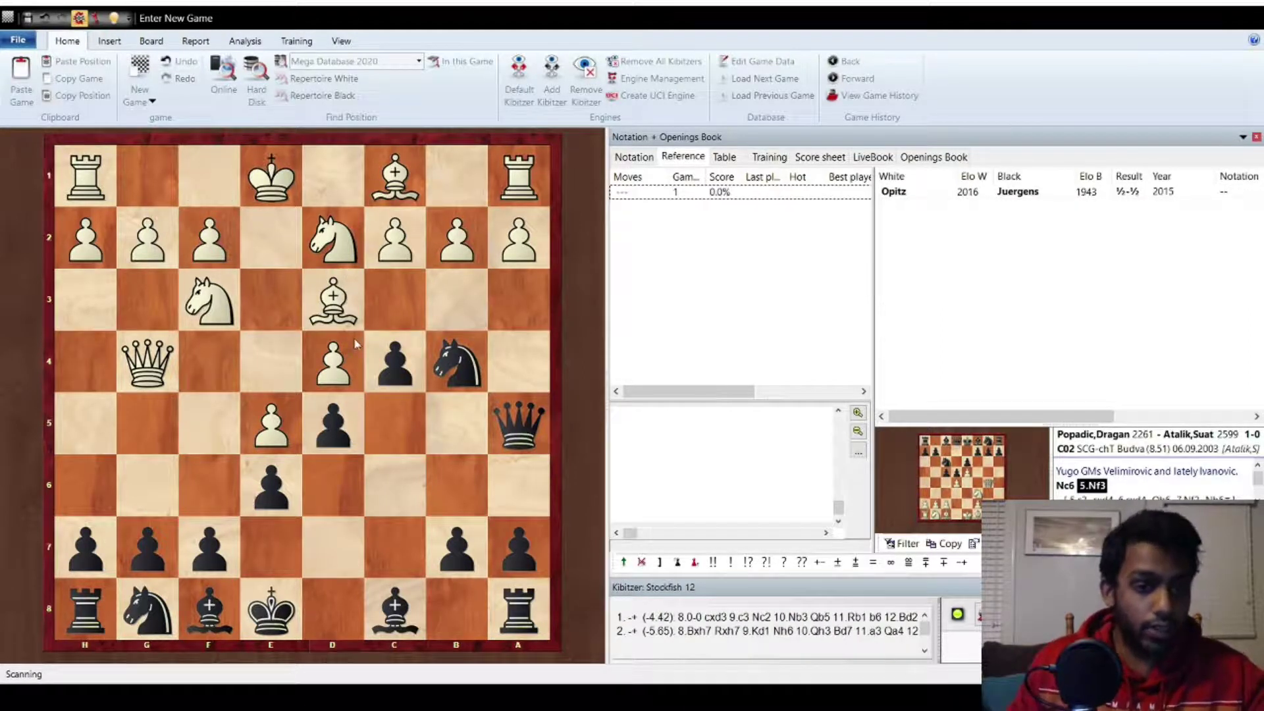
- Go back to the position after 6...Nb4 and add 7.Kd1 as an alternative to 7.Bd3
key(Left)
key(Left)
key(Left)
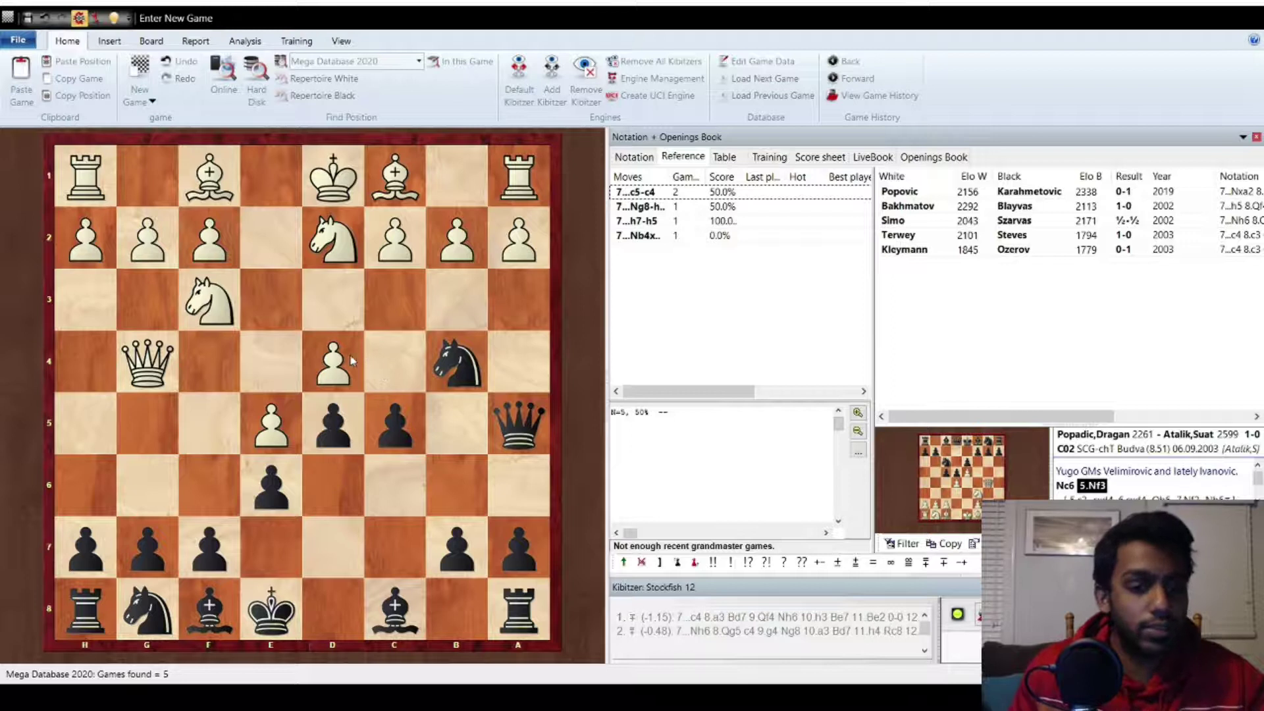
- Go back to the position after 5.Nf3, replay 5...Qa5+, and add the variation 6.c3 cxd4
key(Left)
key(Left)
key(Left)
key(Left)
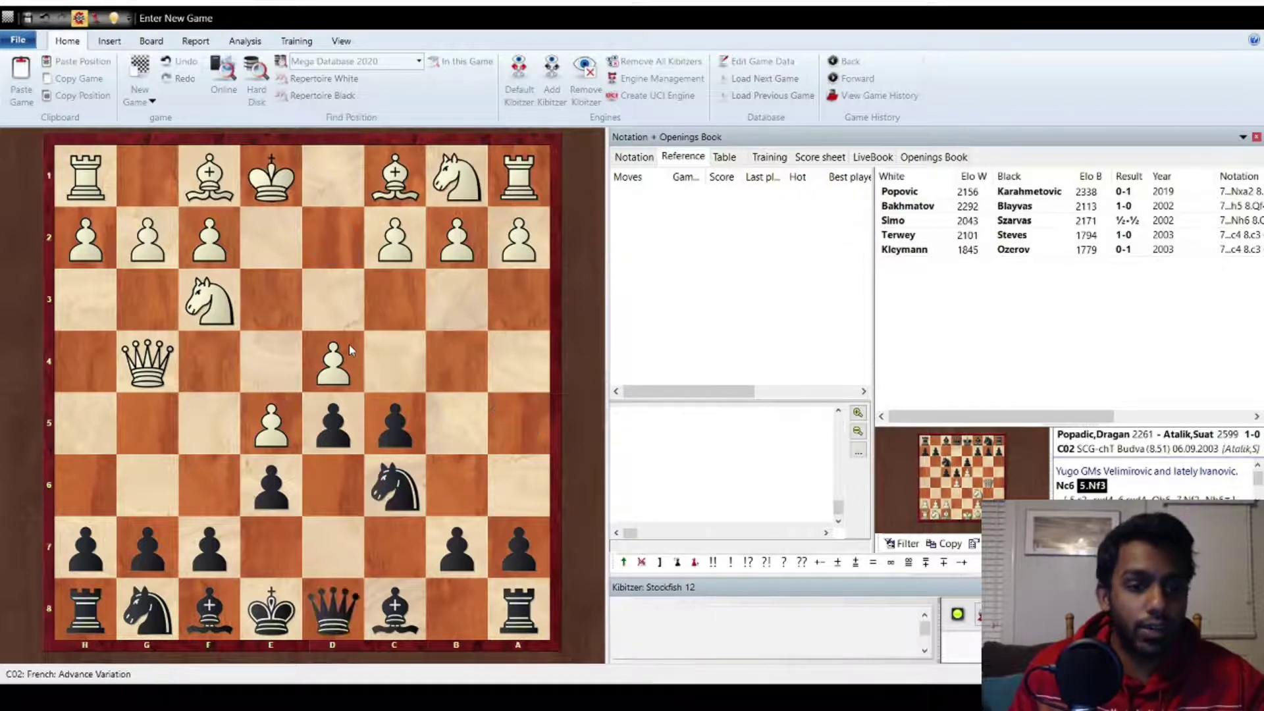
drag(341, 601, 518, 425)
drag(394, 239, 395, 300)
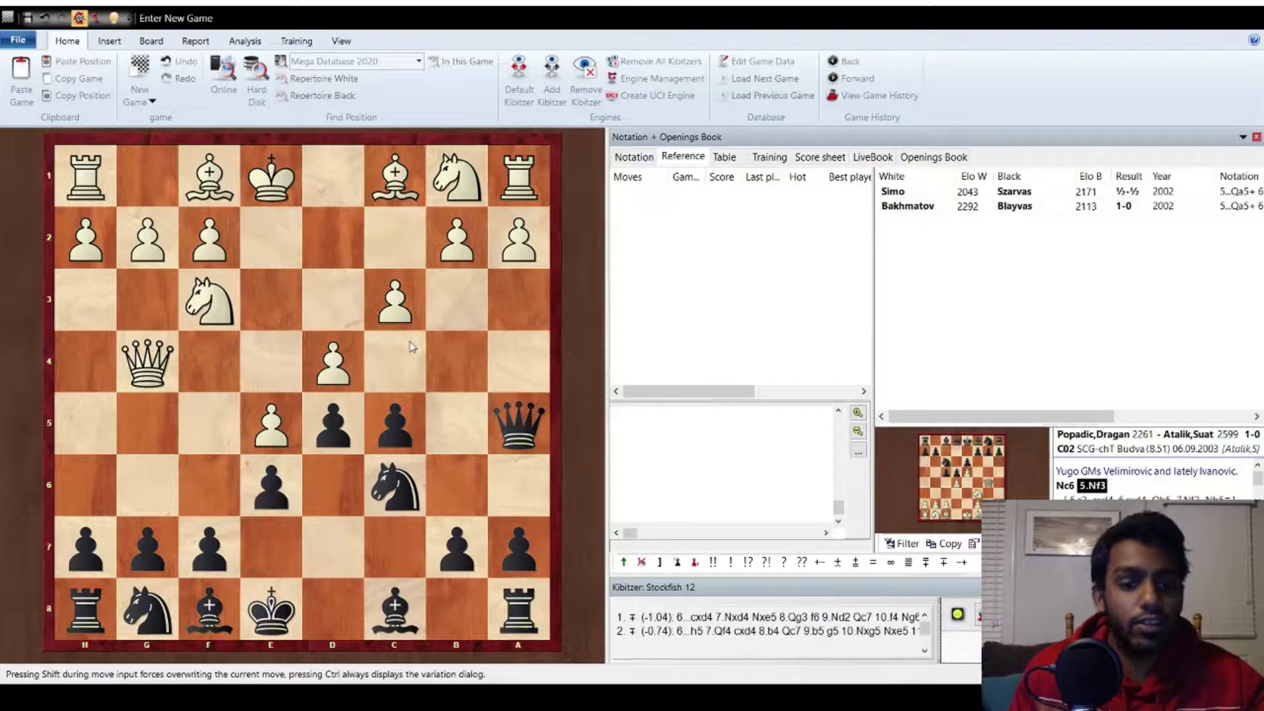
drag(395, 425, 334, 363)
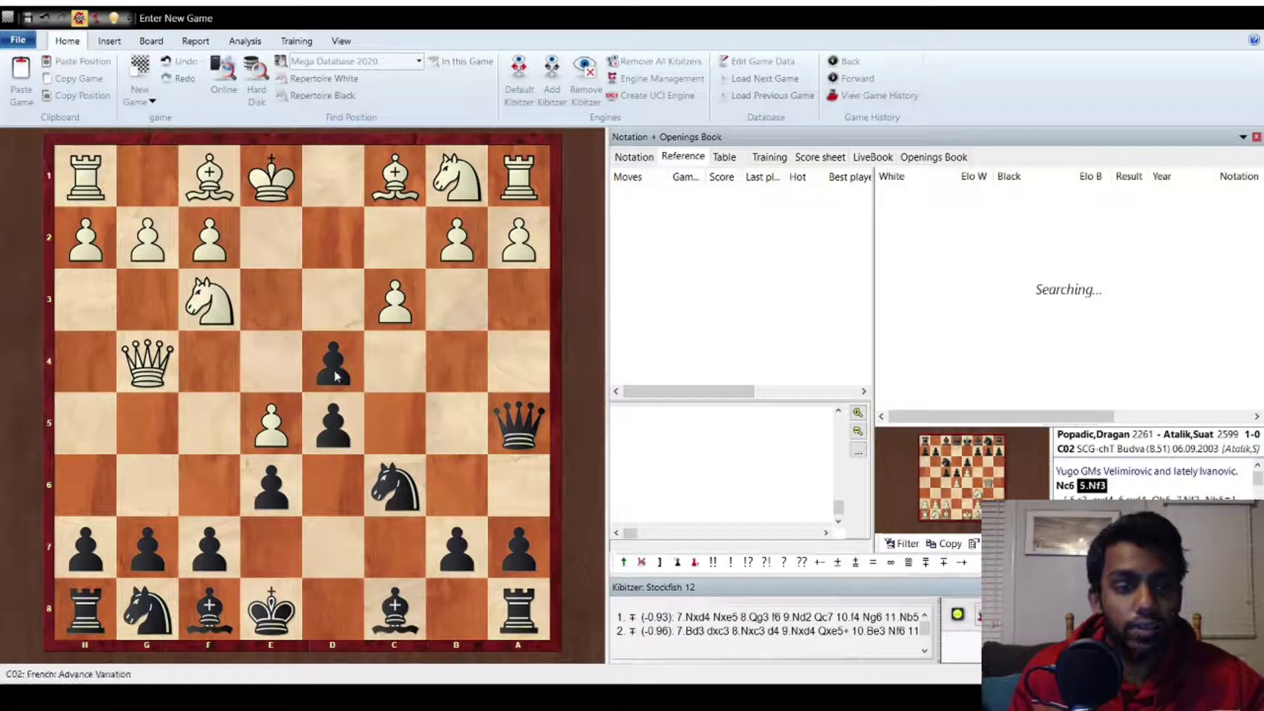
- Return to the position after 5.Nf3 and add the alternative line 5...cxd4 6.Bd3
key(Left)
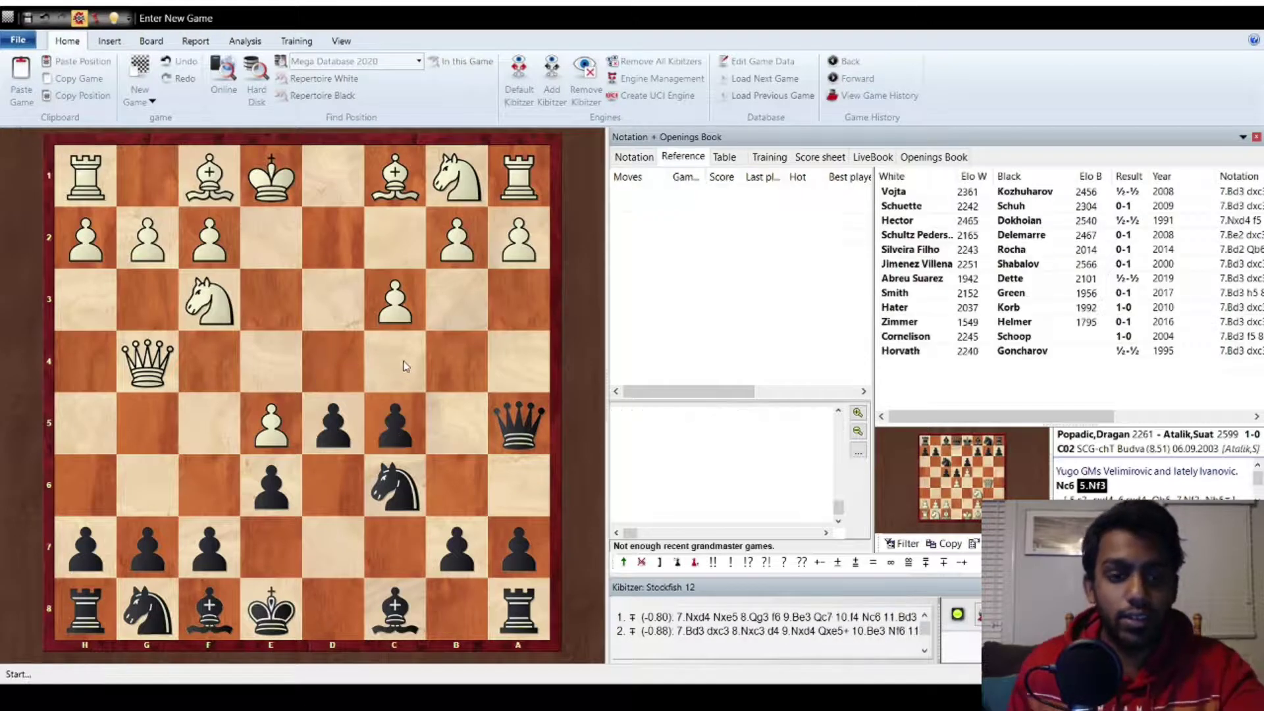
key(Left)
key(Left)
drag(396, 425, 333, 364)
drag(205, 173, 336, 315)
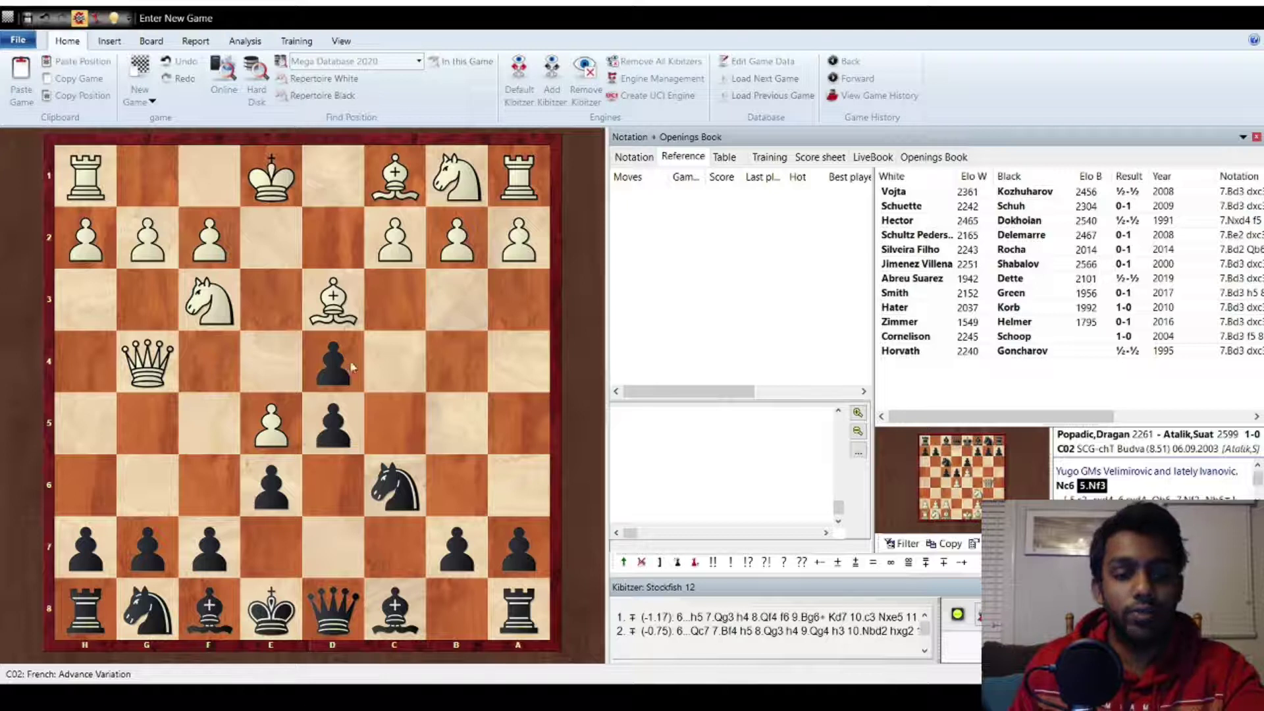
- Navigate back through 5...Qa5+ to the position after 6.c3 cxd4 and add 7.Bd3 for White
key(Left)
key(Right)
key(Left)
key(Left)
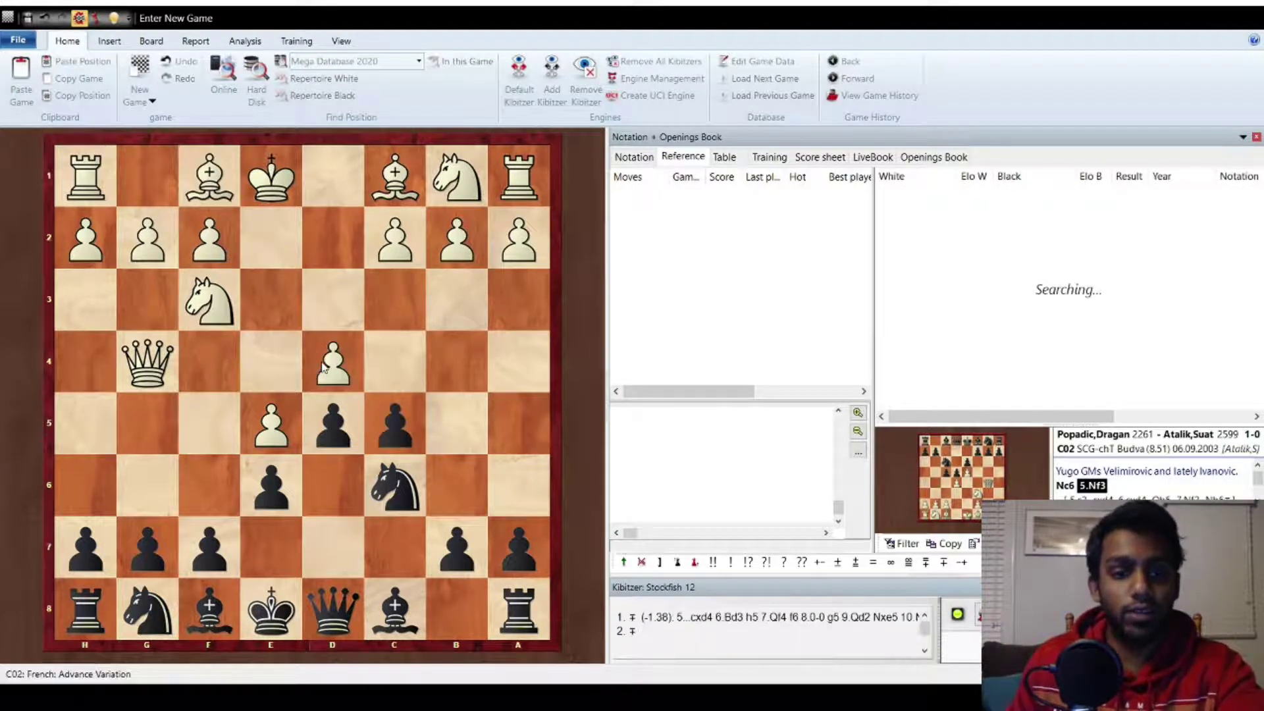
key(Right)
key(Right)
key(Right)
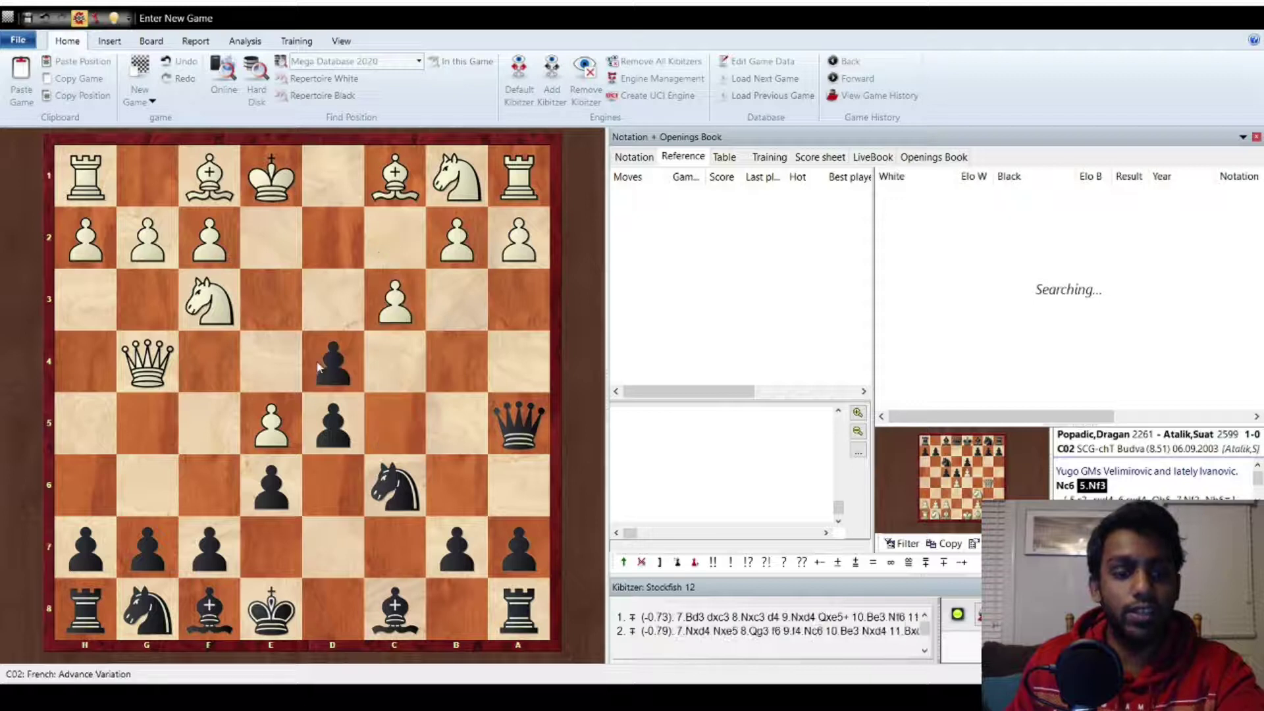
click(339, 325)
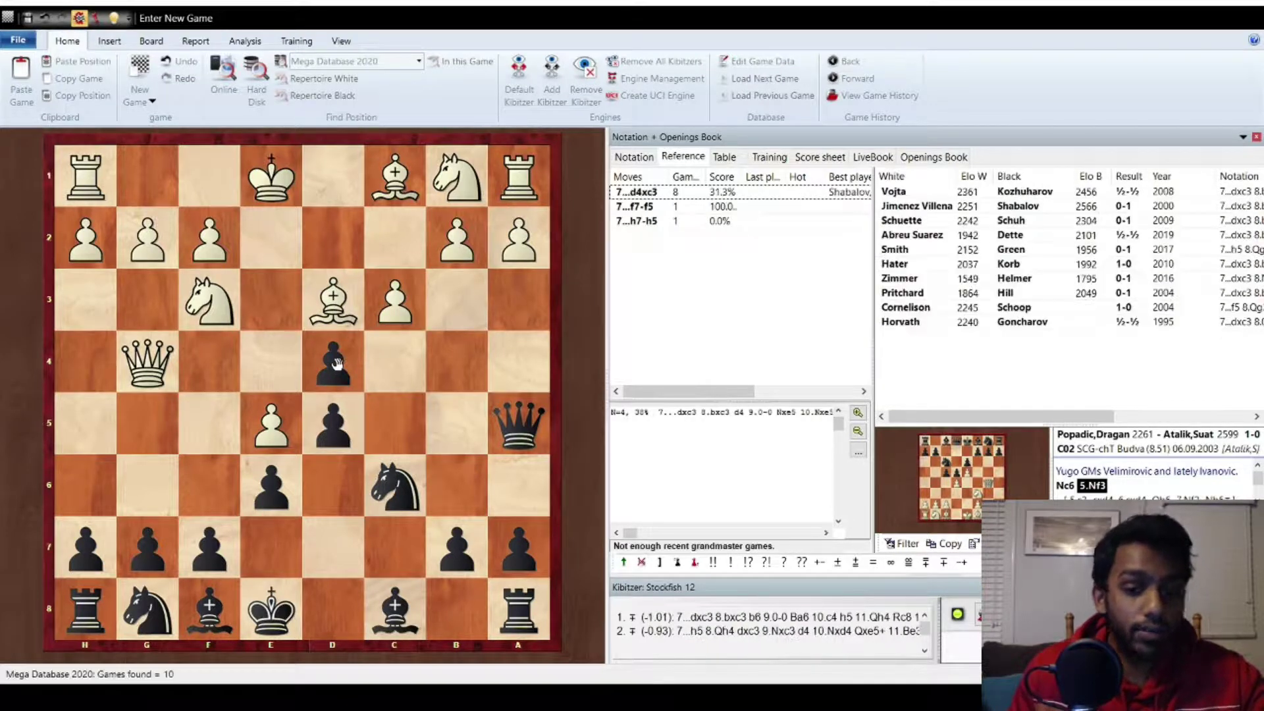
- Show the full game notation with all entered variations and start saving the game
click(628, 159)
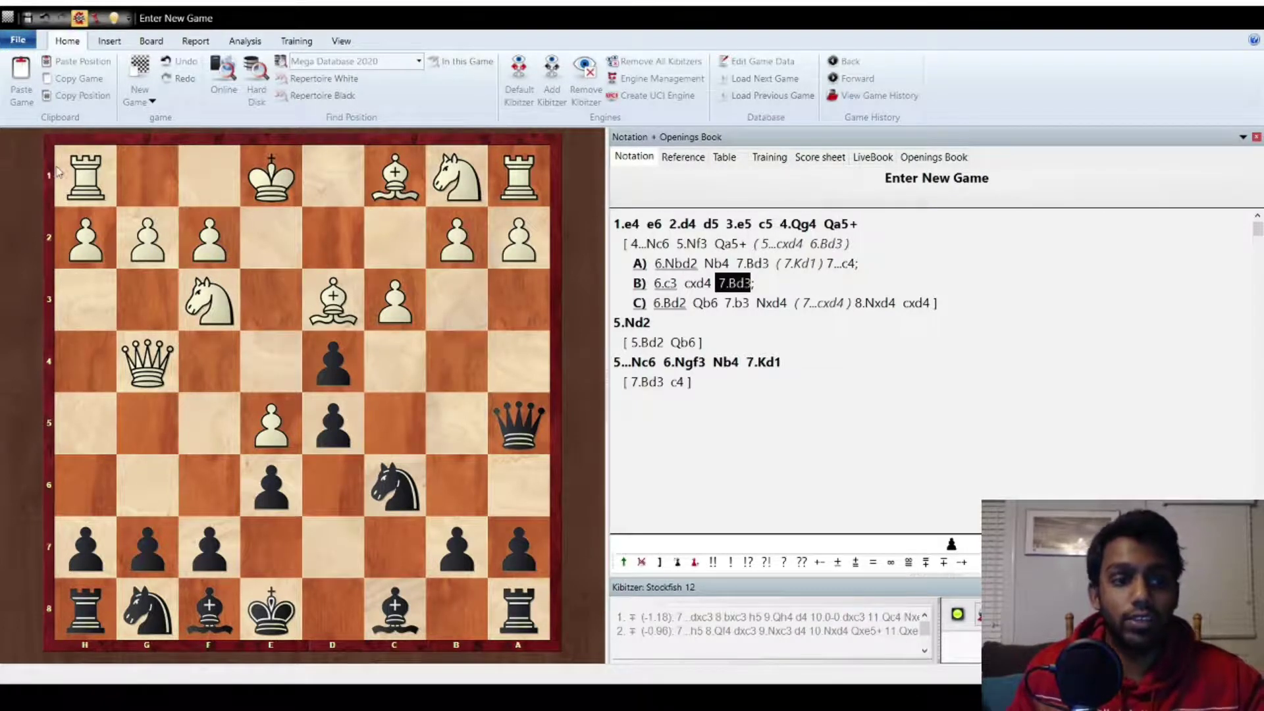
key(ctrl+s)
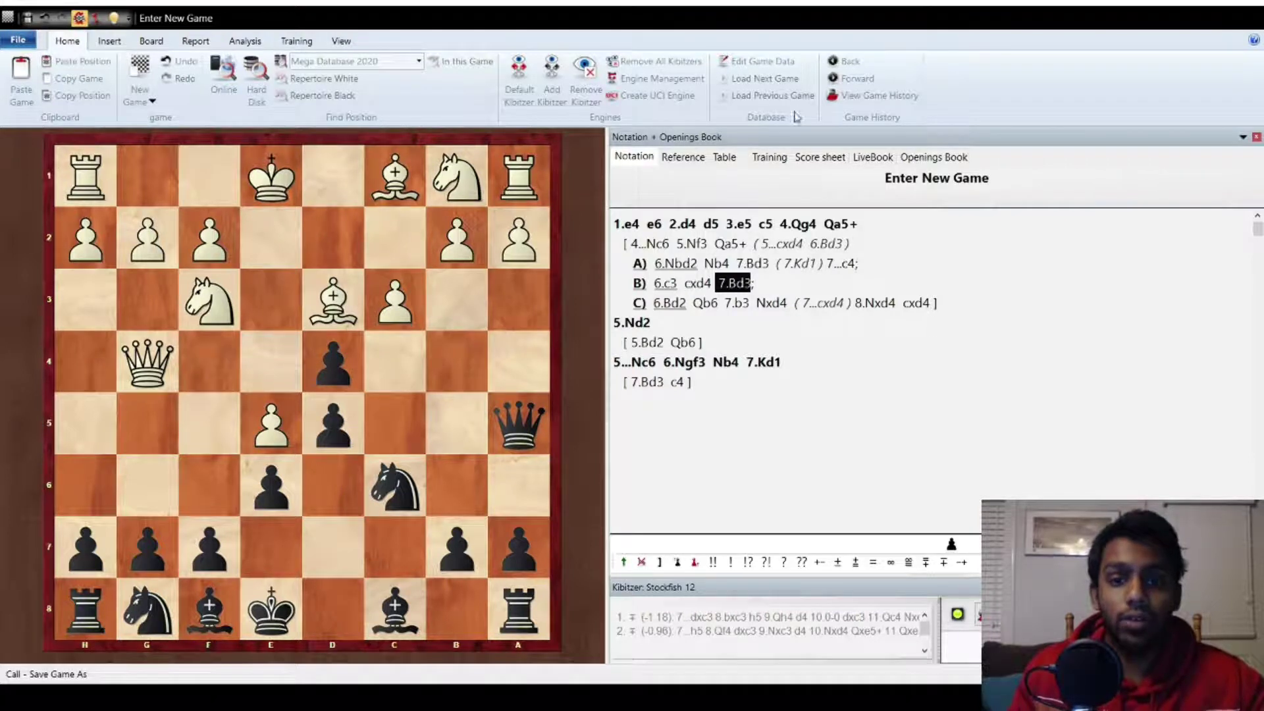